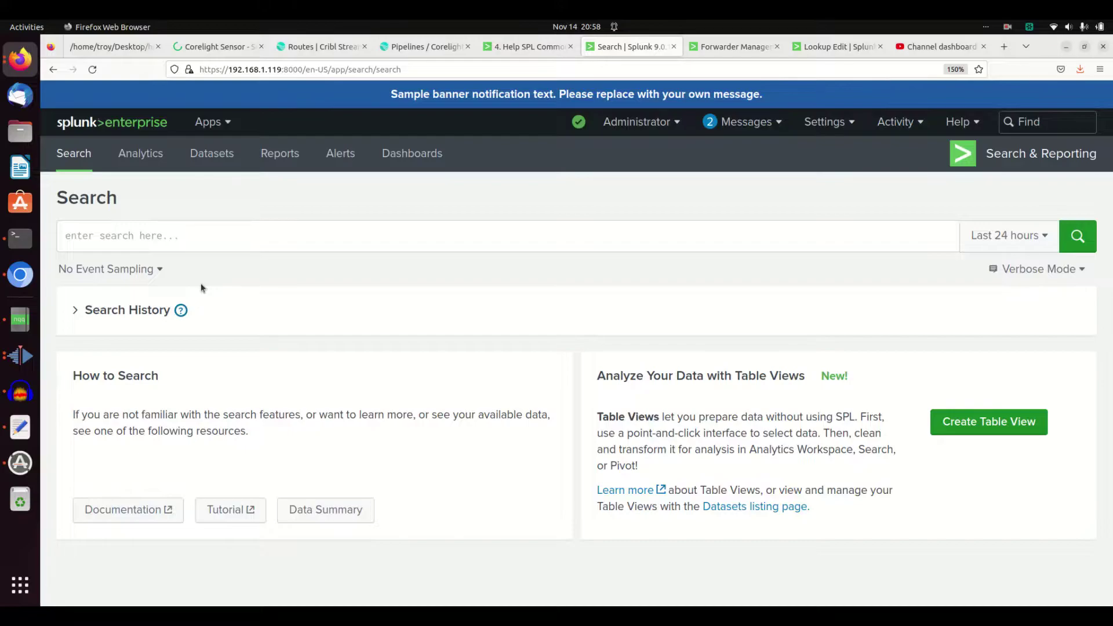
# - Enter the query 'index=lame_training sourcetype=lame_conn | table bytes_in | sort bytes_in' in the search bar
pyautogui.click(215, 238)
pyautogui.write('index')
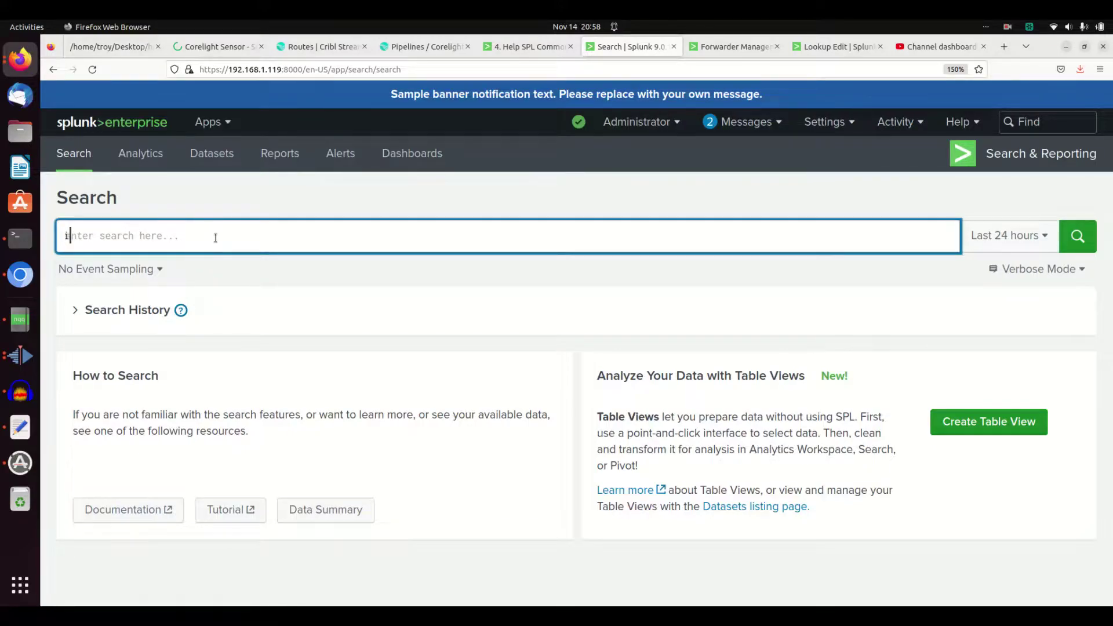
pyautogui.press('BackSpace')
pyautogui.press('BackSpace')
pyautogui.press('BackSpace')
pyautogui.press('BackSpace')
pyautogui.write('ndex=trace')
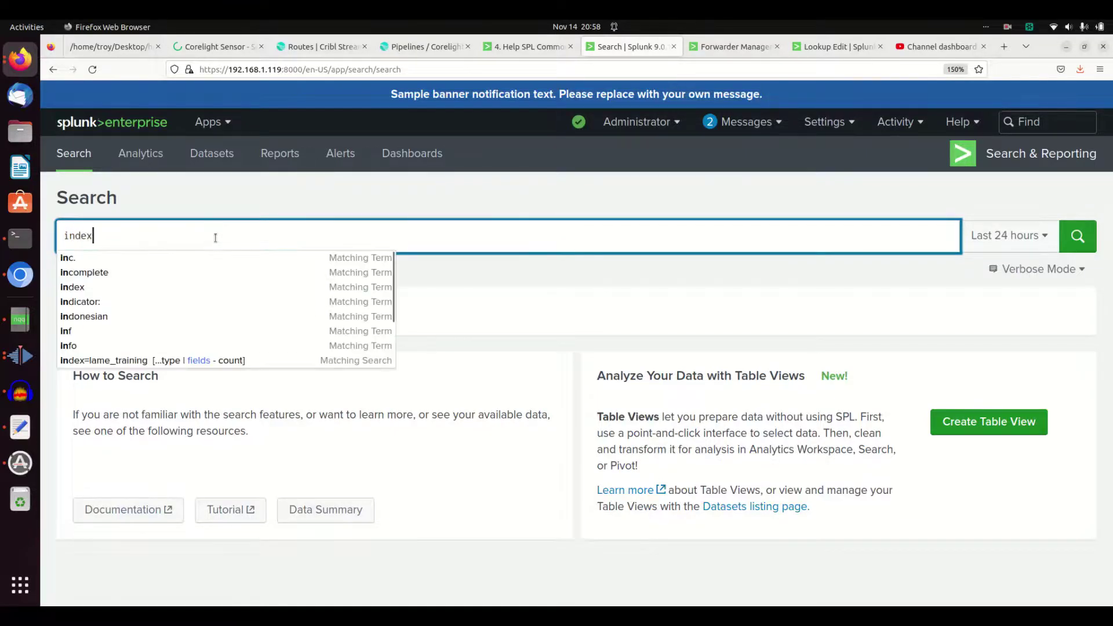
pyautogui.press('BackSpace')
pyautogui.press('BackSpace')
pyautogui.press('BackSpace')
pyautogui.press('BackSpace')
pyautogui.press('BackSpace')
pyautogui.write('lame_training')
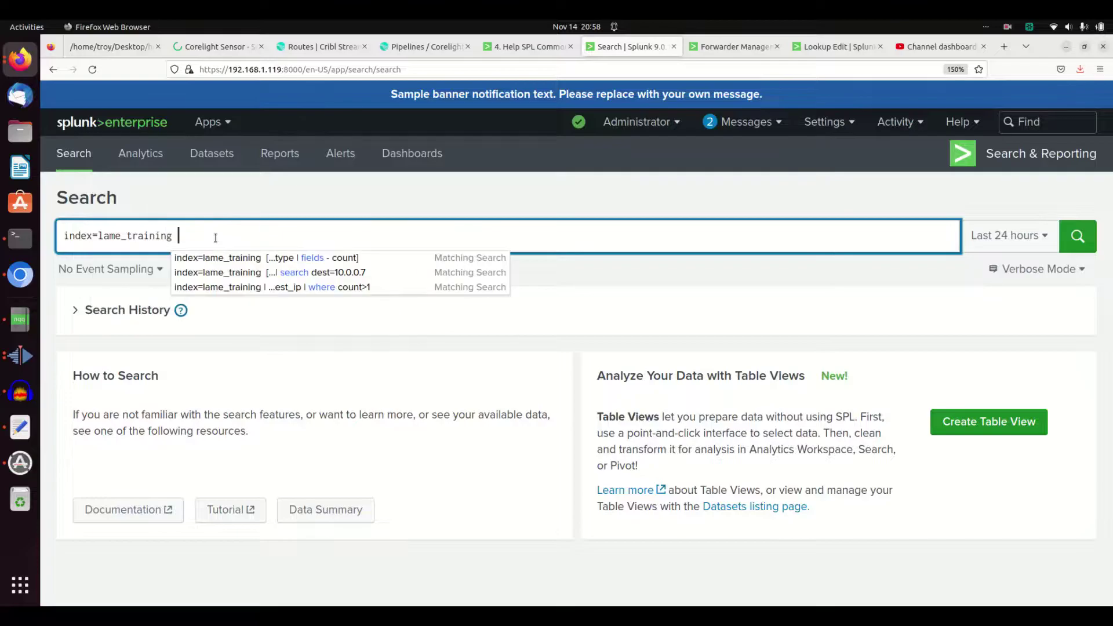
pyautogui.write(' sourcetyp')
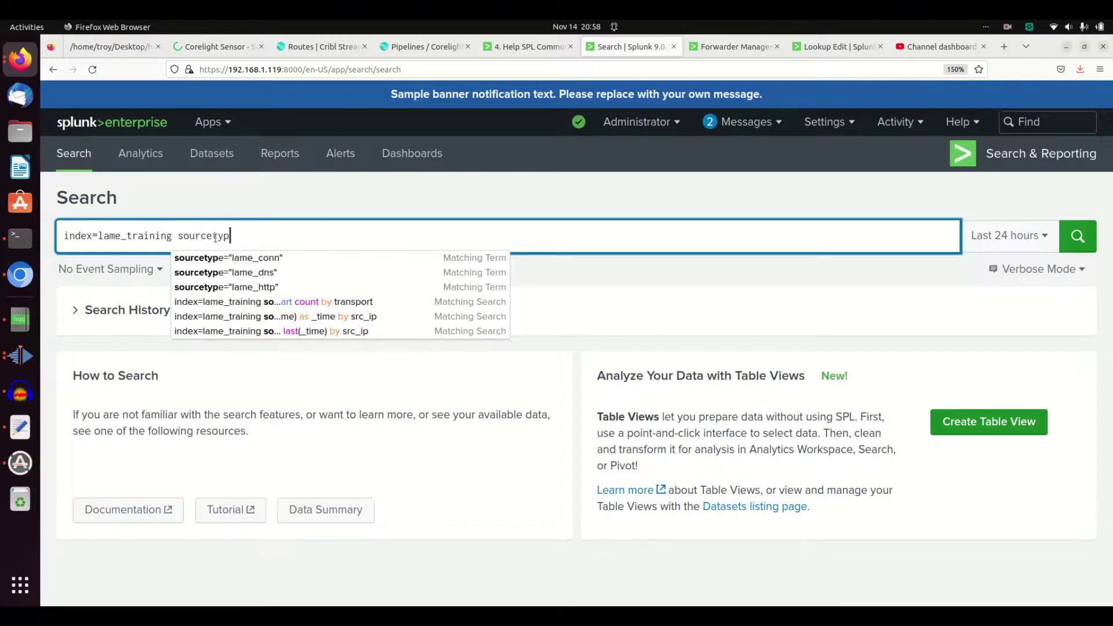
pyautogui.write('e=lame_conn | st')
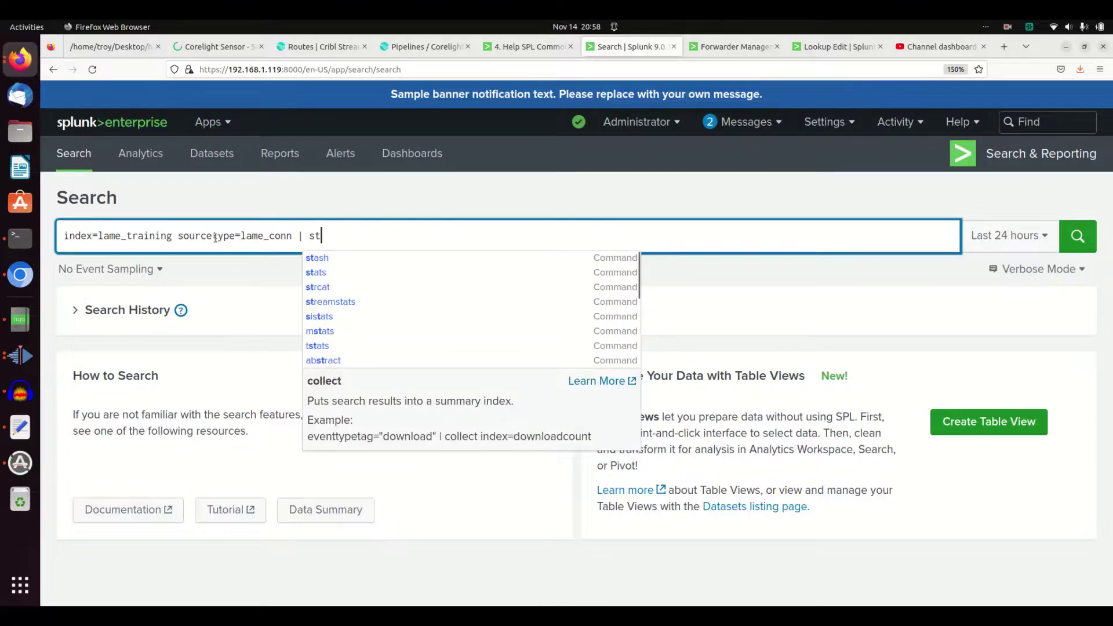
pyautogui.press('BackSpace')
pyautogui.write('or')
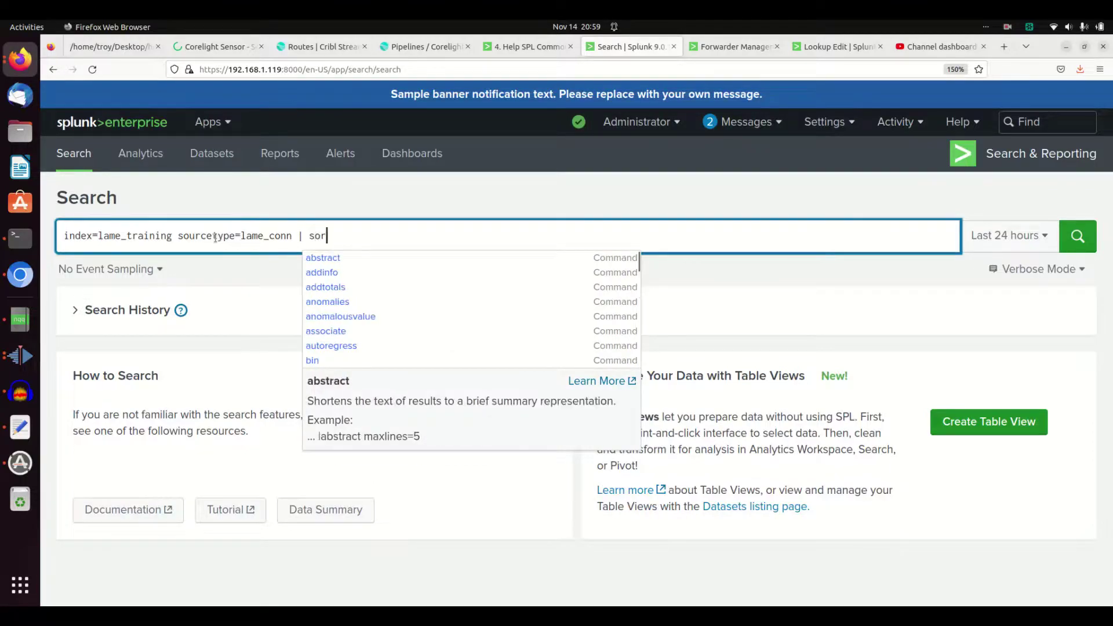
pyautogui.write('t bytes_in')
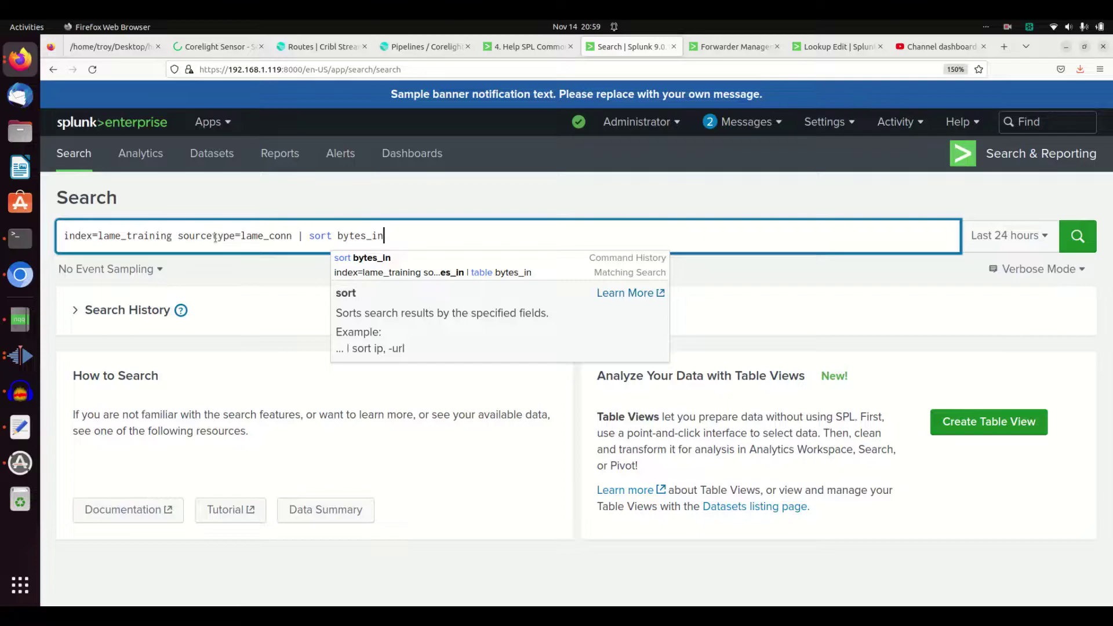
pyautogui.press('Left')
pyautogui.press('Left')
pyautogui.press('Left')
pyautogui.press('Left')
pyautogui.press('Left')
pyautogui.press('Left')
pyautogui.press('Left')
pyautogui.press('Left')
pyautogui.press('Left')
pyautogui.press('Left')
pyautogui.press('Left')
pyautogui.press('Left')
pyautogui.press('Left')
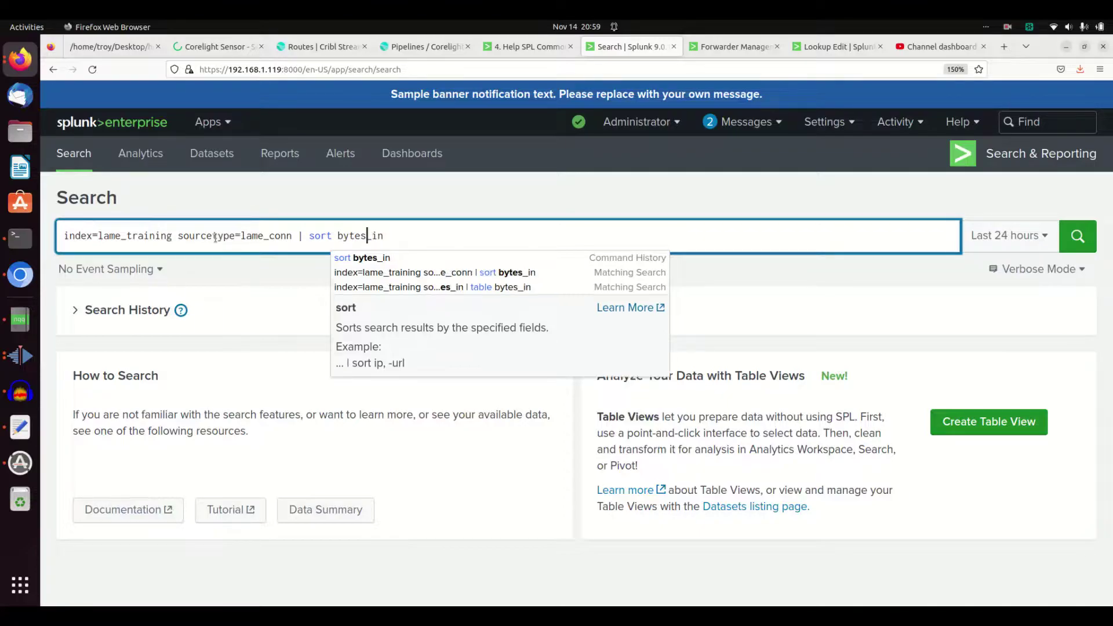
pyautogui.write('table b')
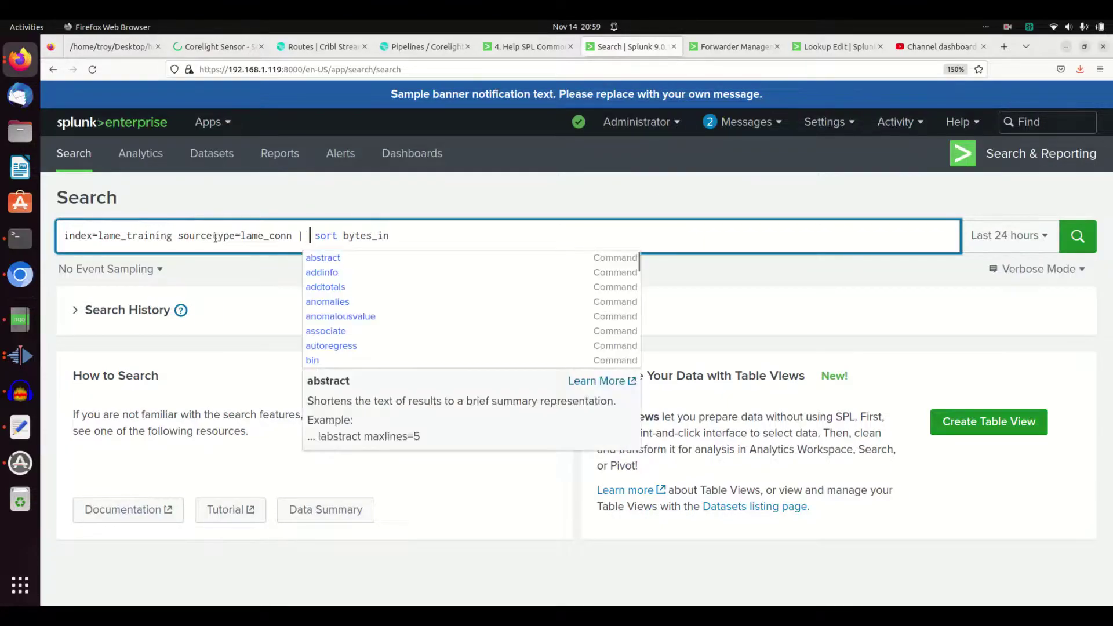
pyautogui.write('ytes_in |')
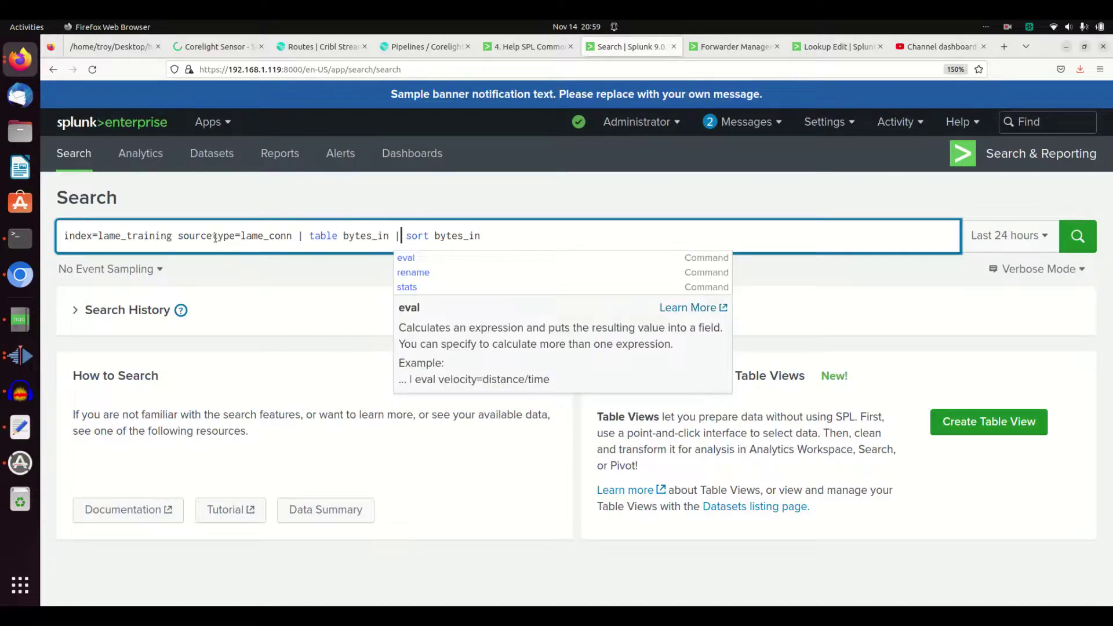
# - Run the ascending bytes_in search and look over the results
pyautogui.press('Return')
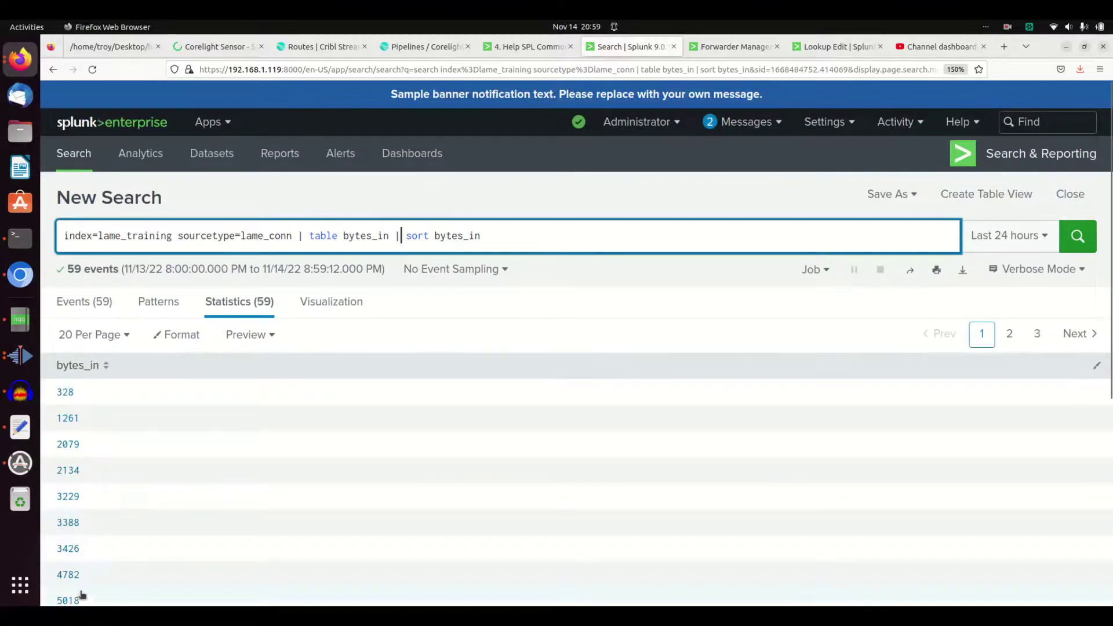
pyautogui.scroll(-5, 168, 576)
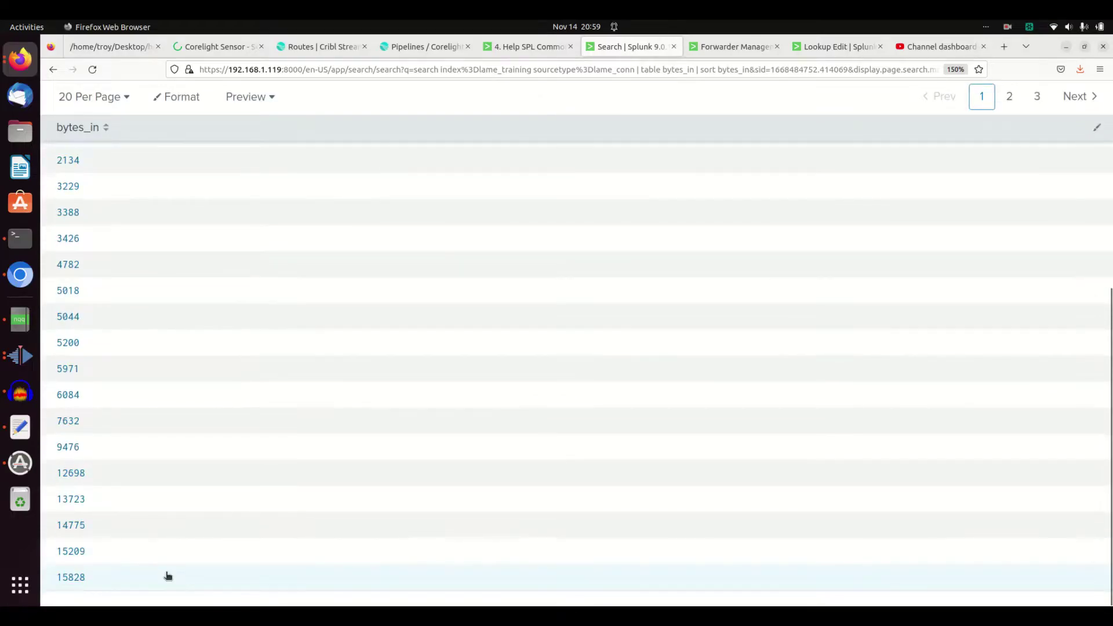
pyautogui.scroll(5, 168, 576)
# - Change the sort to '- bytes_in' and rerun it to list values descending from 49973
pyautogui.click(430, 236)
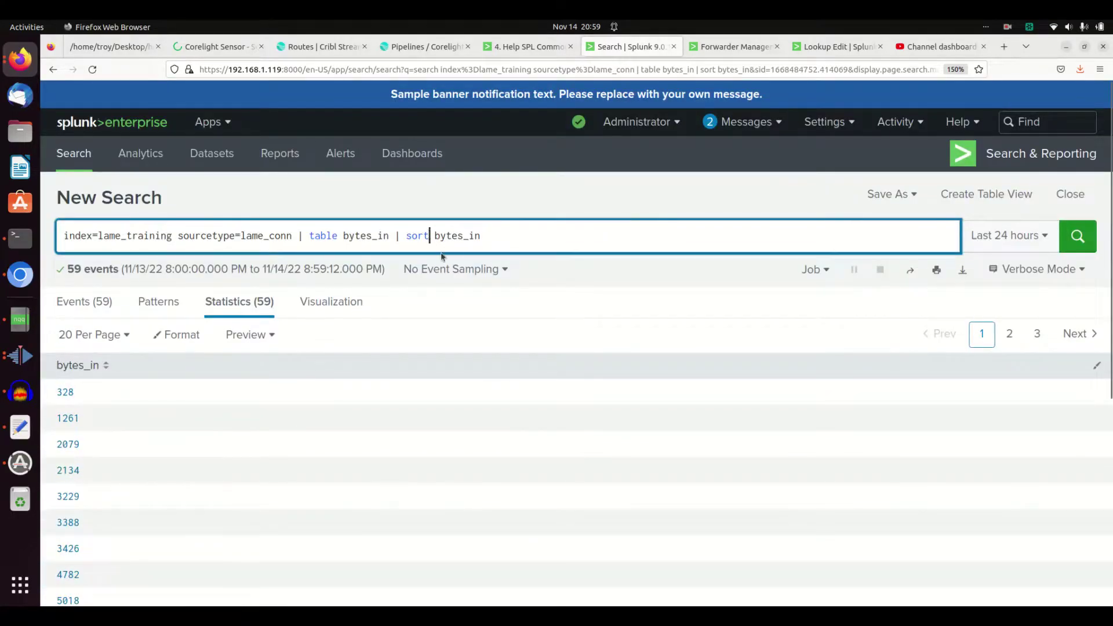
pyautogui.write('-')
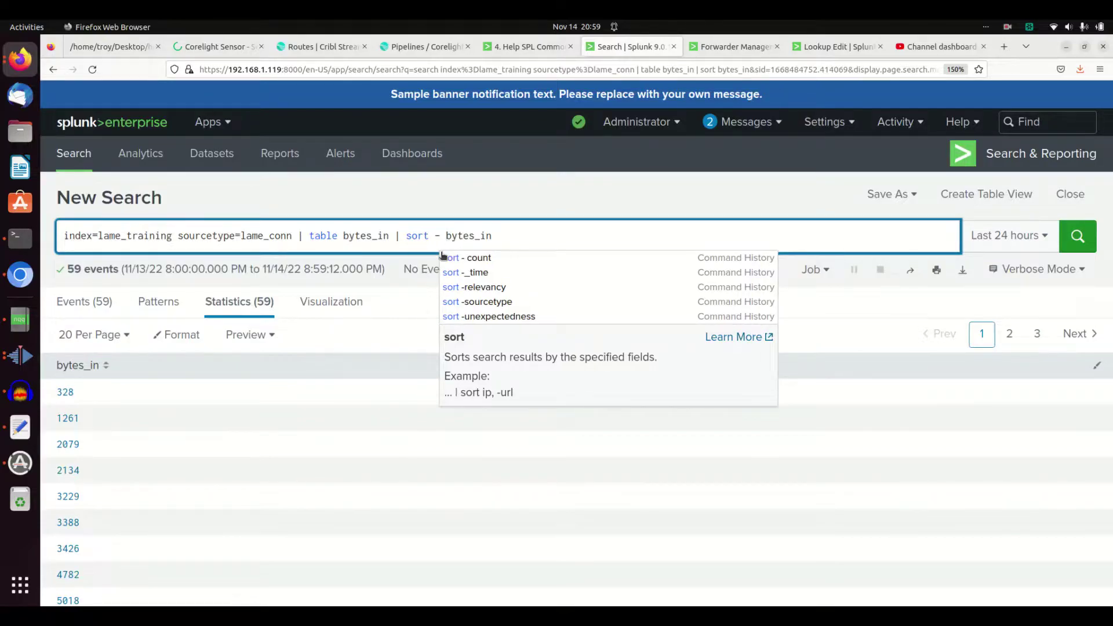
pyautogui.press('Delete')
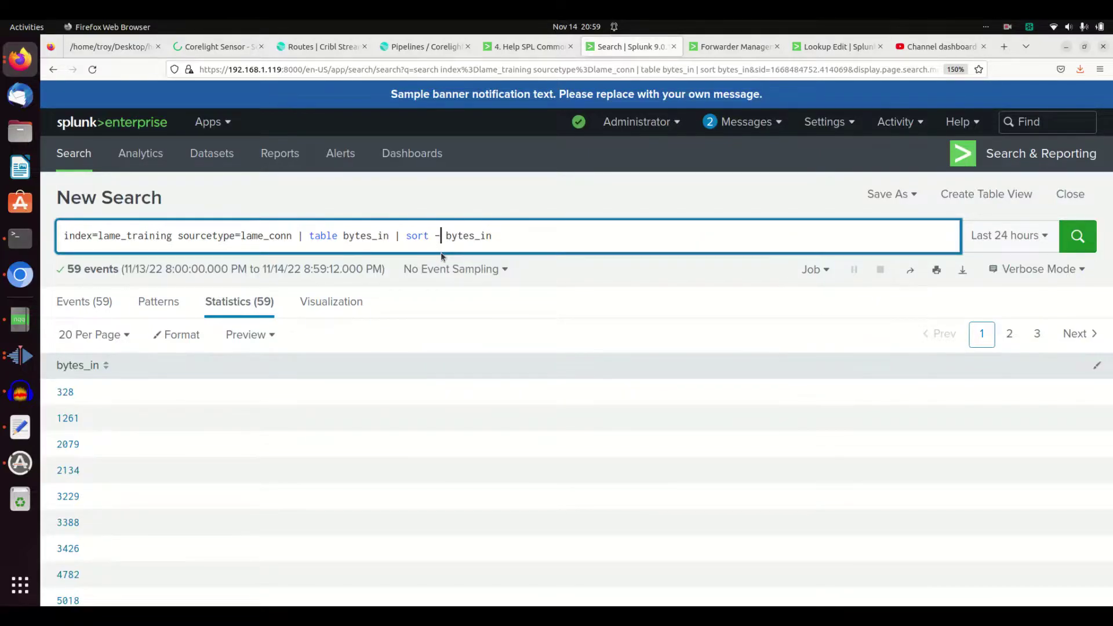
pyautogui.press('BackSpace')
pyautogui.write('+')
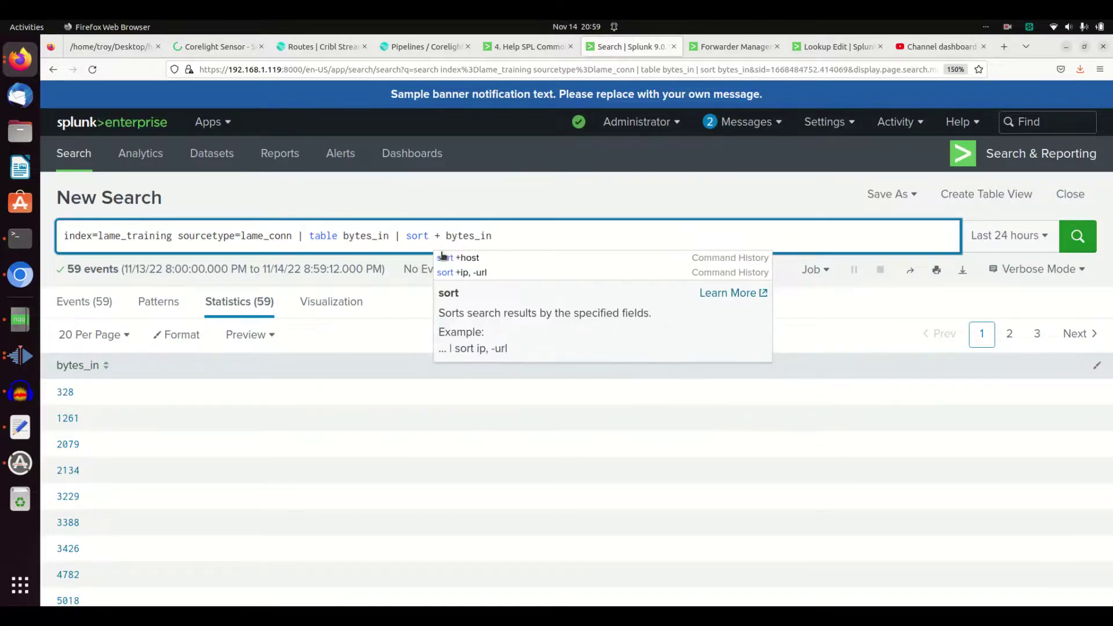
pyautogui.press('BackSpace')
pyautogui.write('-')
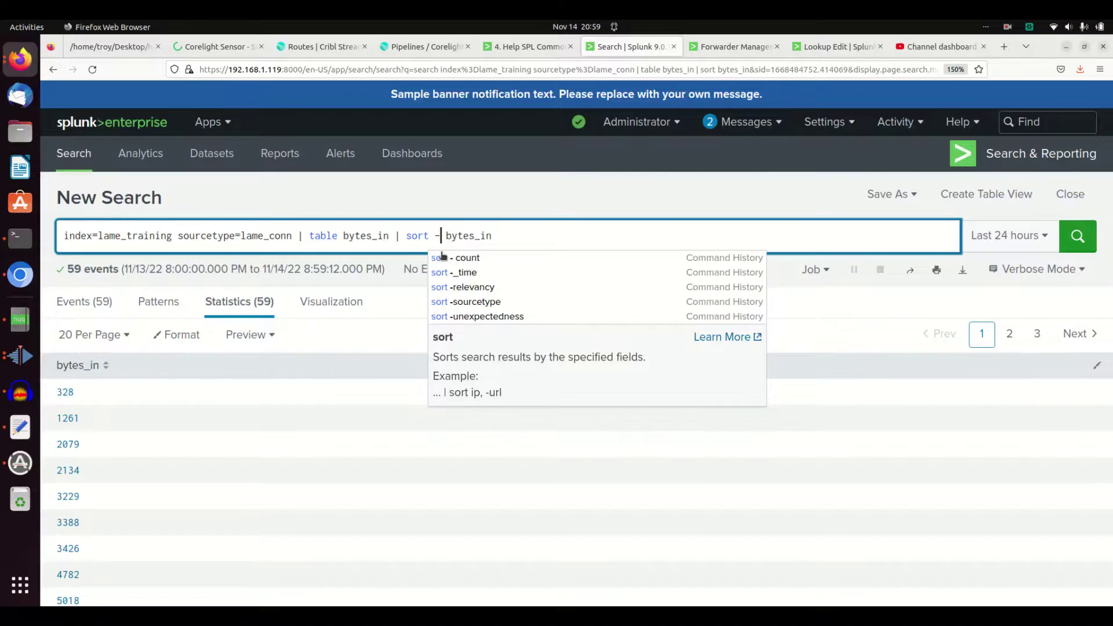
pyautogui.press('Return')
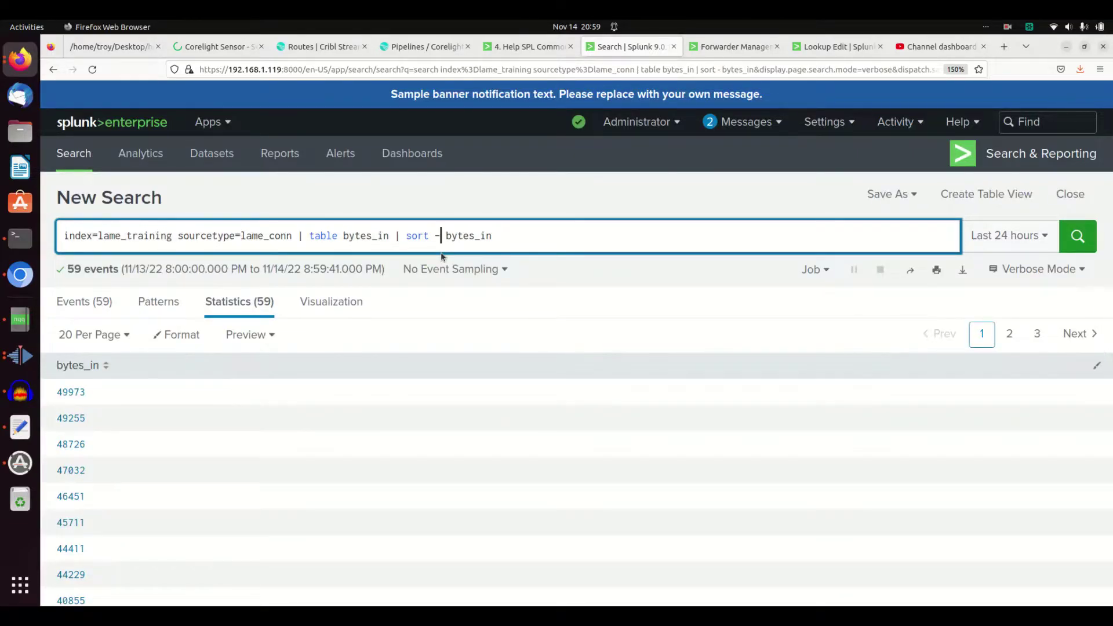
# - Replace bytes_in with _time in the table command, drop the sort clause, and rerun
pyautogui.press('Right')
pyautogui.press('Right')
pyautogui.press('Right')
pyautogui.press('Right')
pyautogui.press('Right')
pyautogui.press('Right')
pyautogui.press('Left')
pyautogui.press('Left')
pyautogui.press('Left')
pyautogui.press('Left')
pyautogui.press('Left')
pyautogui.press('Left')
pyautogui.press('Left')
pyautogui.press('Left')
pyautogui.press('Left')
pyautogui.press('Left')
pyautogui.press('Left')
pyautogui.press('Left')
pyautogui.press('Left')
pyautogui.press('Left')
pyautogui.press('Left')
pyautogui.press('BackSpace')
pyautogui.press('BackSpace')
pyautogui.press('BackSpace')
pyautogui.press('BackSpace')
pyautogui.press('BackSpace')
pyautogui.press('BackSpace')
pyautogui.press('BackSpace')
pyautogui.press('BackSpace')
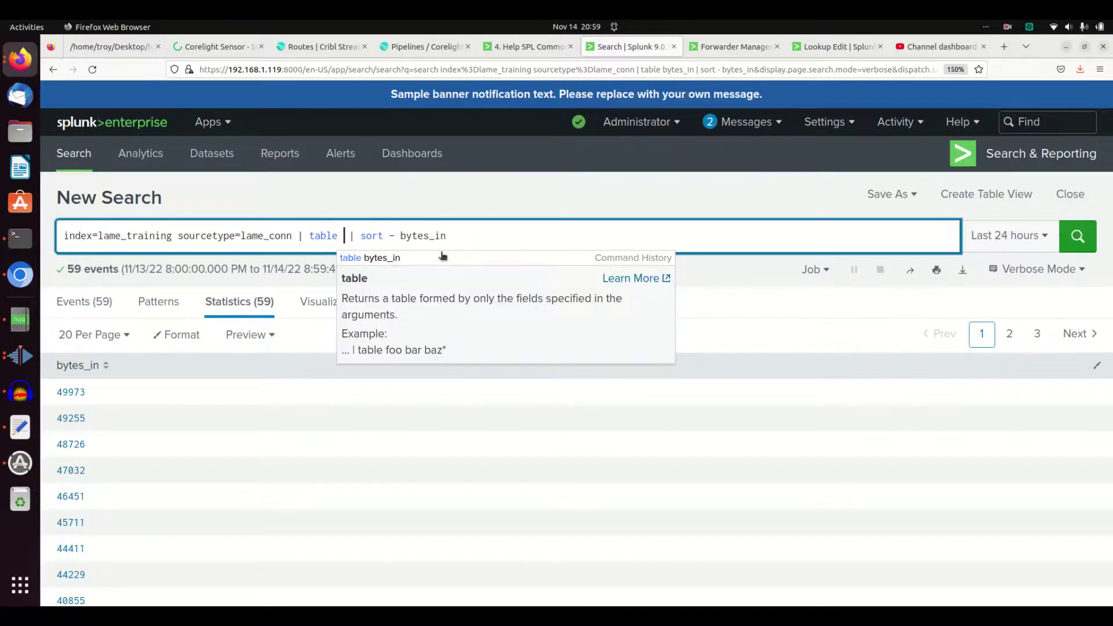
pyautogui.write('_Time')
pyautogui.press('BackSpace')
pyautogui.press('BackSpace')
pyautogui.press('BackSpace')
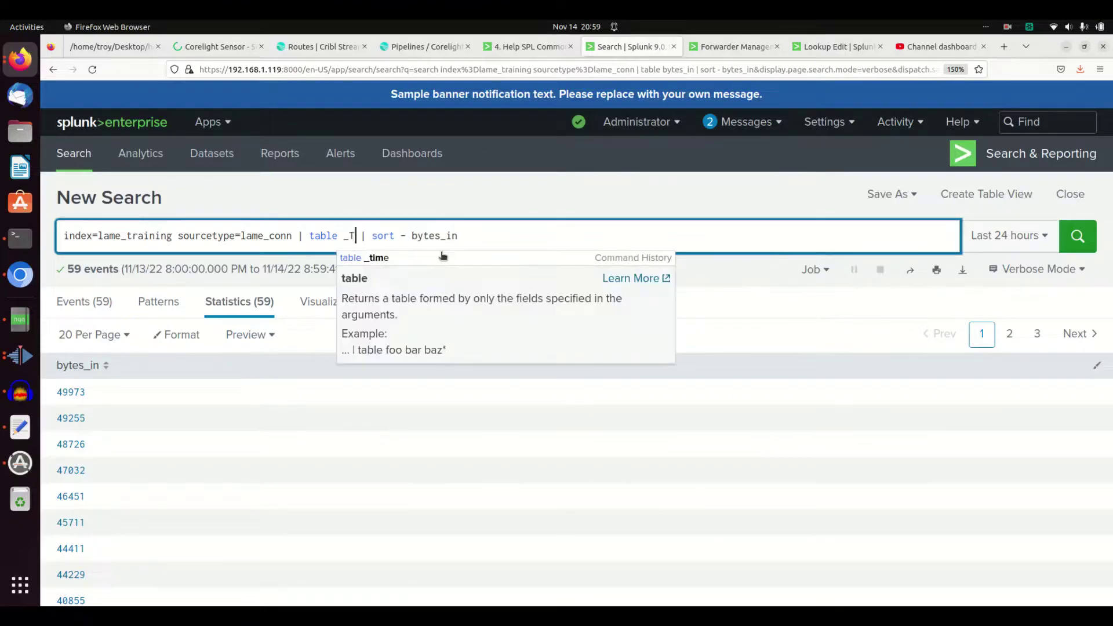
pyautogui.press('BackSpace')
pyautogui.write('time')
pyautogui.press('Right')
pyautogui.press('Right')
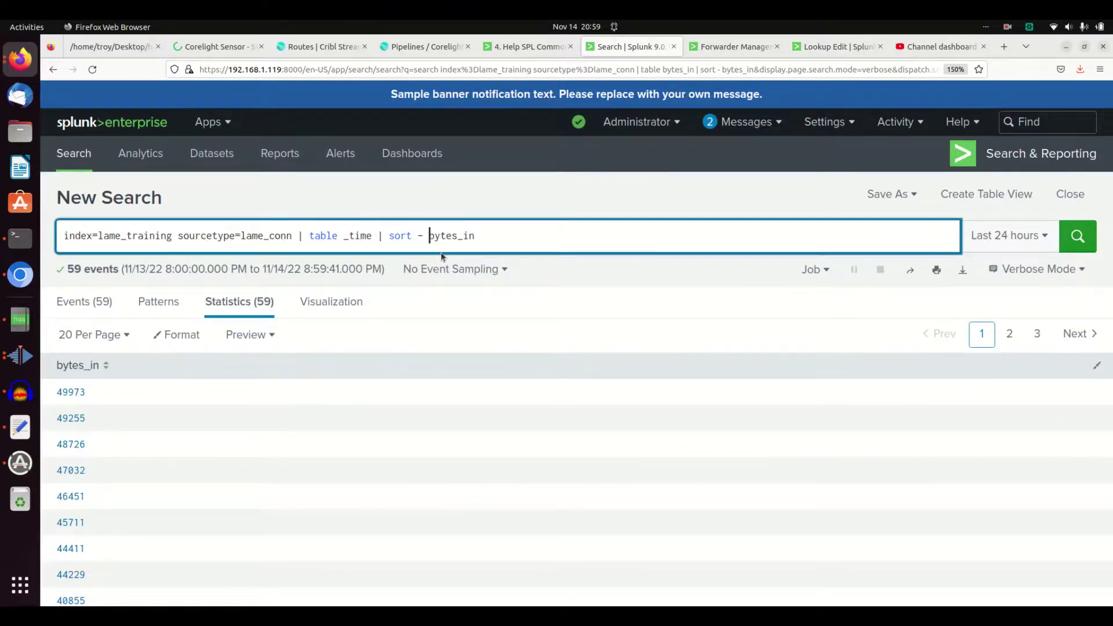
pyautogui.press('Right')
pyautogui.press('Right')
pyautogui.press('Right')
pyautogui.press('Right')
pyautogui.press('Right')
pyautogui.press('Right')
pyautogui.press('Right')
pyautogui.press('BackSpace')
pyautogui.press('BackSpace')
pyautogui.press('BackSpace')
pyautogui.press('BackSpace')
pyautogui.press('BackSpace')
pyautogui.press('BackSpace')
pyautogui.press('BackSpace')
pyautogui.press('BackSpace')
pyautogui.press('BackSpace')
pyautogui.press('BackSpace')
pyautogui.press('BackSpace')
pyautogui.press('BackSpace')
pyautogui.press('BackSpace')
pyautogui.press('BackSpace')
pyautogui.press('BackSpace')
pyautogui.press('BackSpace')
pyautogui.press('BackSpace')
pyautogui.press('BackSpace')
pyautogui.press('Return')
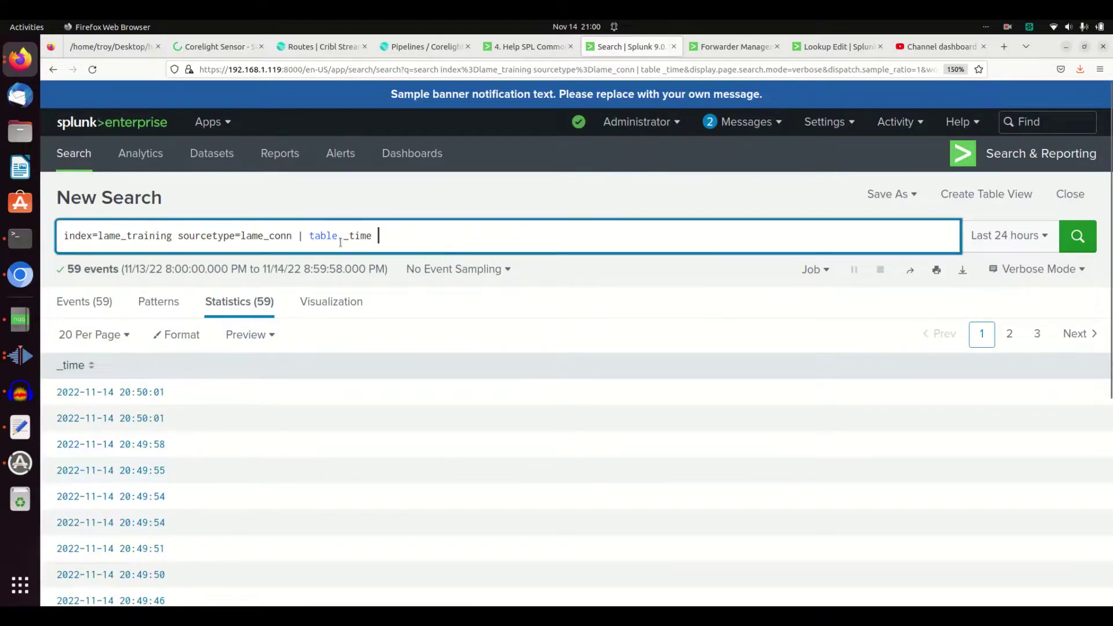
# - Append '| sort - _time' and run the search newest first
pyautogui.write('| sort _')
pyautogui.press('BackSpace')
pyautogui.write('- _time')
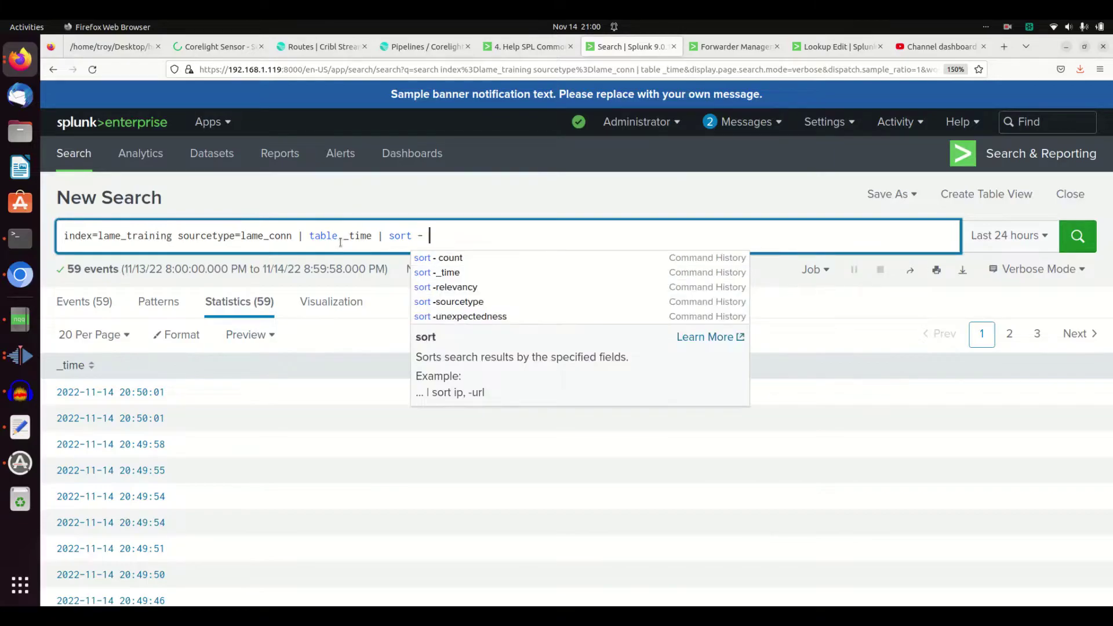
pyautogui.press('Return')
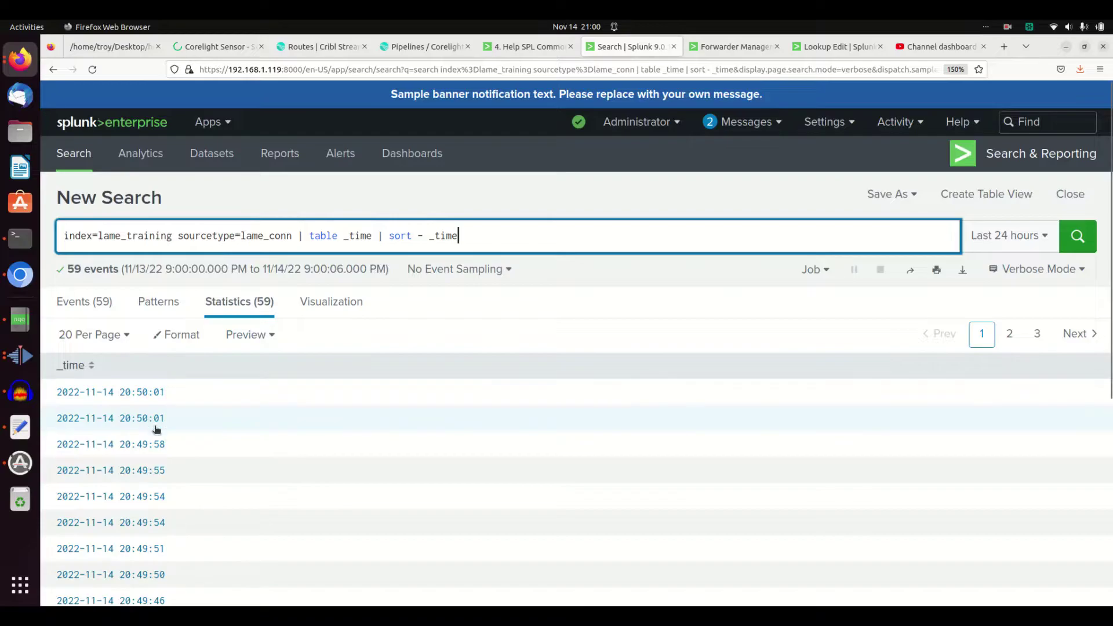
# - Change the sort to '+ _time' and rerun to list timestamps oldest first from 20:48:01
pyautogui.click(433, 231)
pyautogui.press('BackSpace')
pyautogui.press('BackSpace')
pyautogui.write('+')
pyautogui.press('Return')
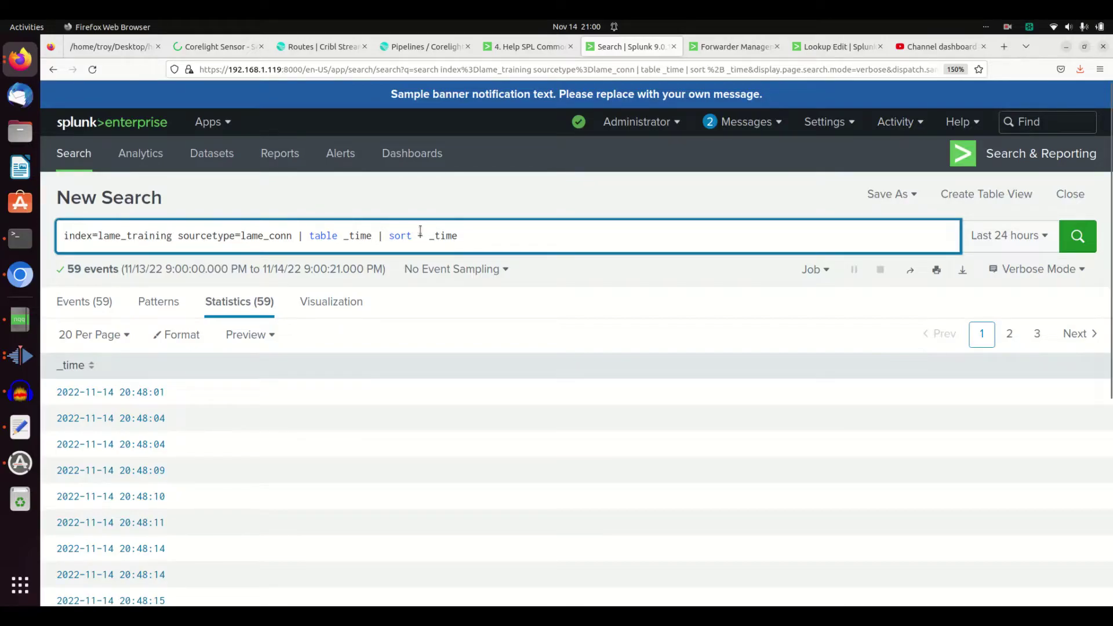
# - Remove the plus sign so the clause reads 'sort _time'
pyautogui.press('End')
pyautogui.click(423, 235)
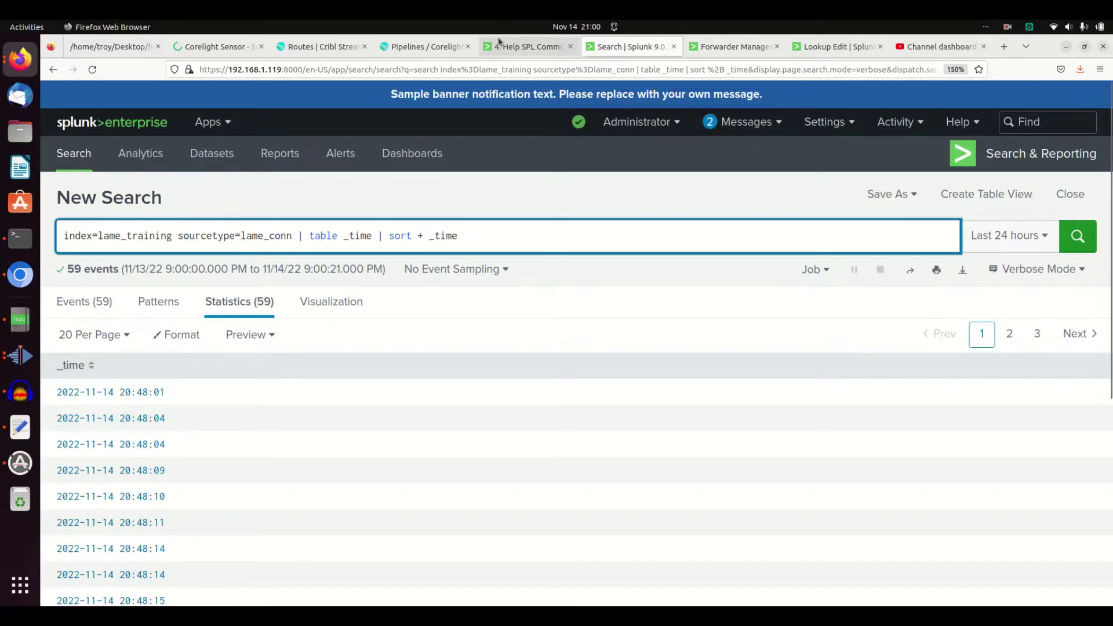
pyautogui.press('BackSpace')
pyautogui.press('Delete')
pyautogui.press('Left')
pyautogui.press('Left')
pyautogui.press('Left')
pyautogui.press('Left')
pyautogui.press('Left')
pyautogui.press('Left')
pyautogui.press('Left')
pyautogui.press('Left')
pyautogui.press('Left')
pyautogui.press('Left')
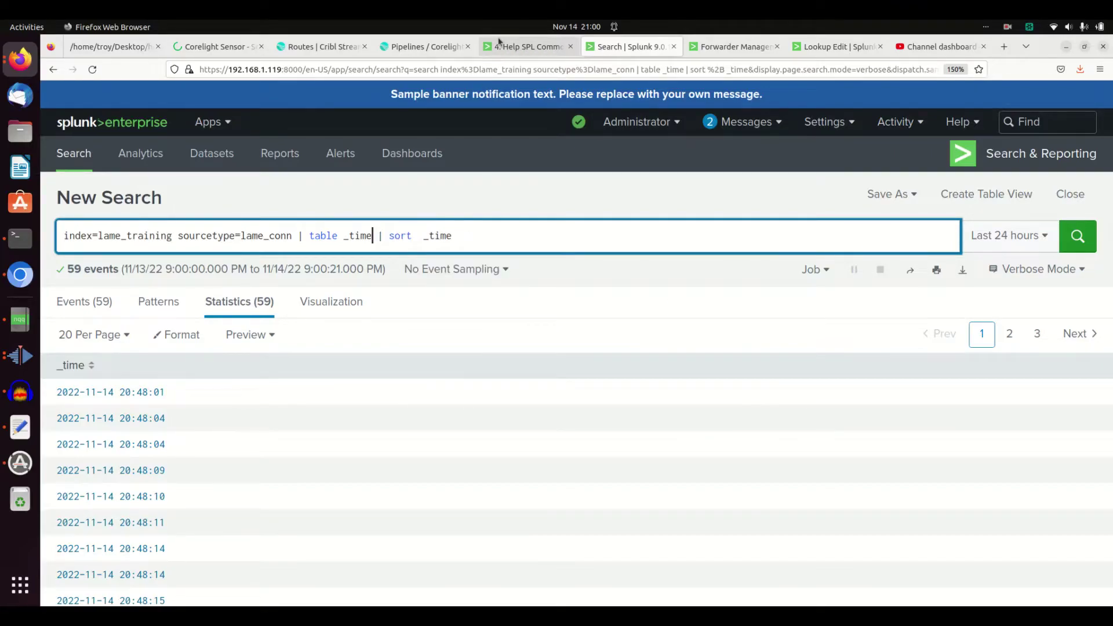
# - Replace _time with 'bytes_in, bytes_out' in both table and sort, then run, starting at 328
pyautogui.press('BackSpace')
pyautogui.press('BackSpace')
pyautogui.press('BackSpace')
pyautogui.press('Delete')
pyautogui.press('Delete')
pyautogui.write('bytes')
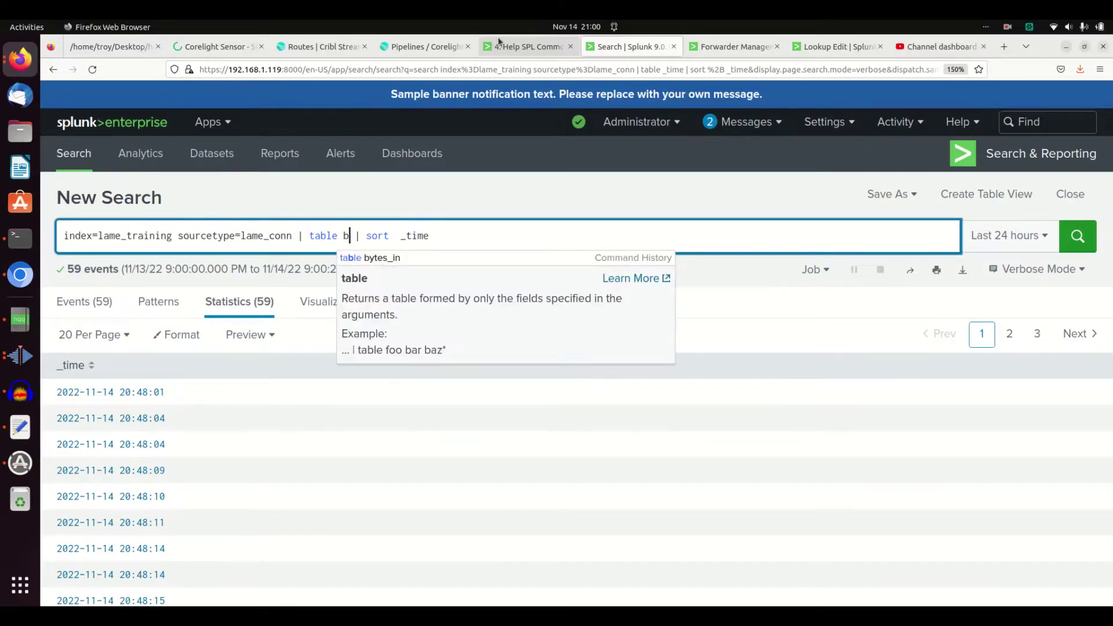
pyautogui.write('_in, bytes_out')
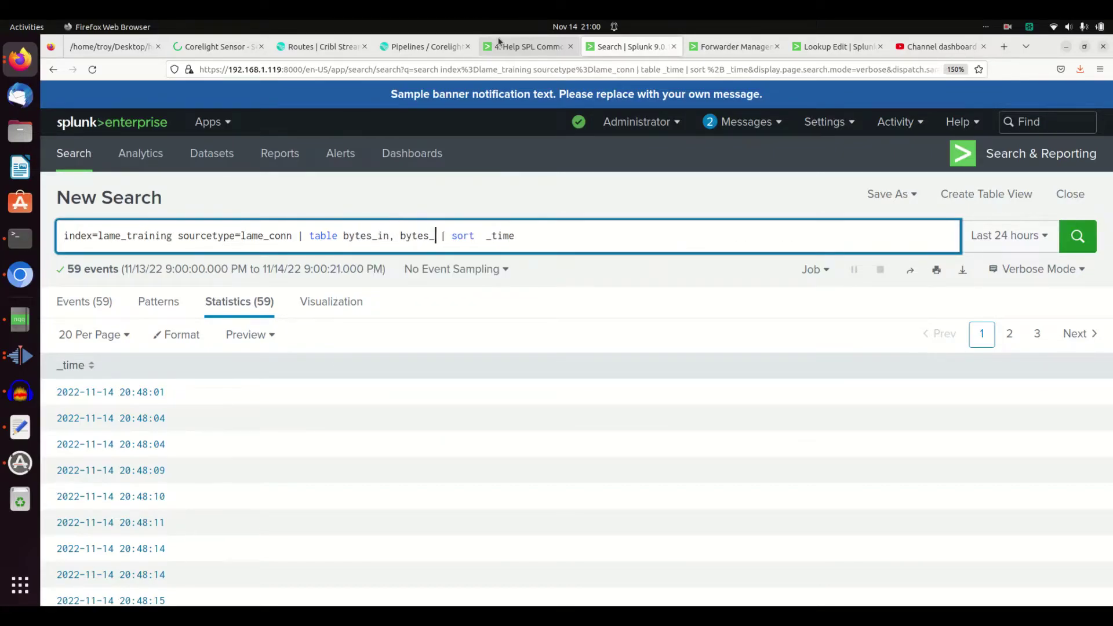
pyautogui.press('Right')
pyautogui.press('Right')
pyautogui.press('Right')
pyautogui.press('Right')
pyautogui.press('Right')
pyautogui.press('Right')
pyautogui.press('Right')
pyautogui.press('BackSpace')
pyautogui.press('BackSpace')
pyautogui.press('BackSpace')
pyautogui.press('BackSpace')
pyautogui.press('BackSpace')
pyautogui.write('bytes')
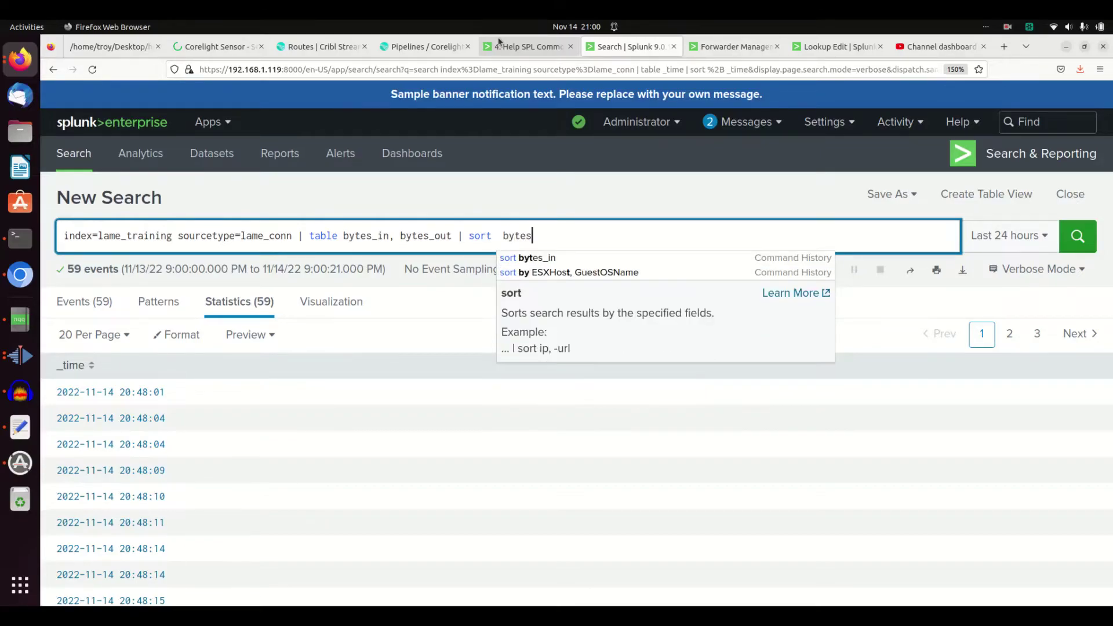
pyautogui.write('_in, bytes')
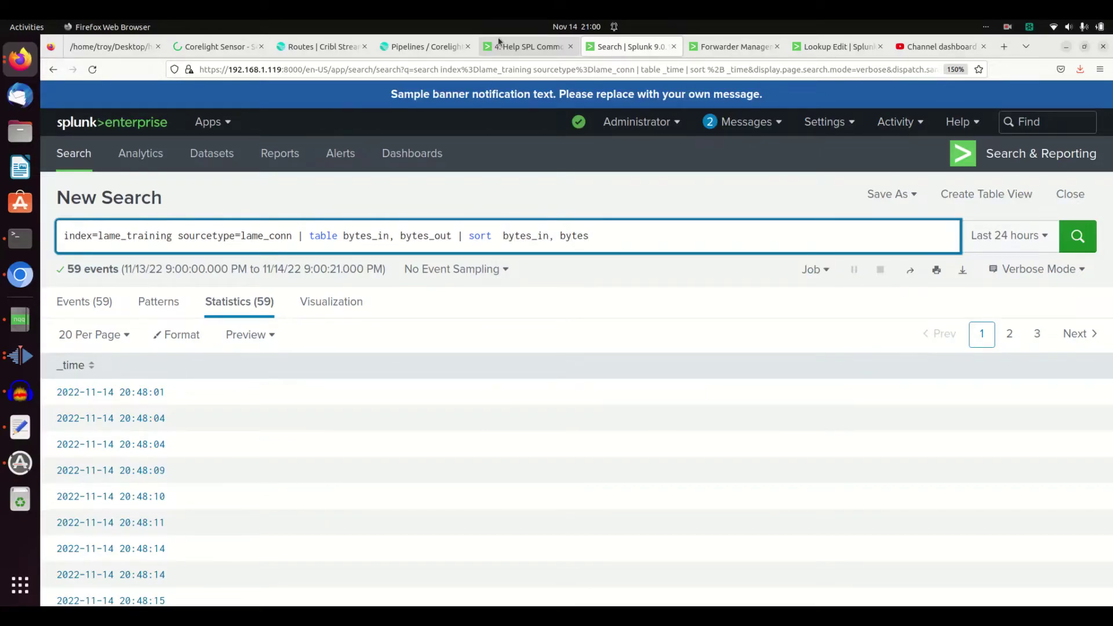
pyautogui.write('_out')
pyautogui.press('Return')
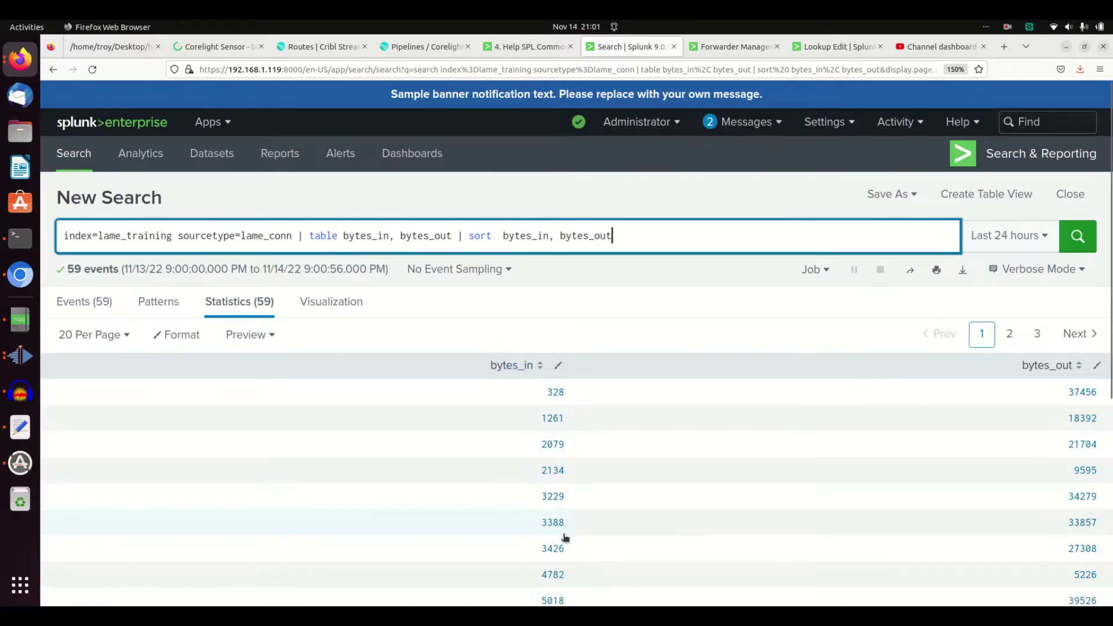
pyautogui.scroll(-2, 562, 542)
pyautogui.scroll(2, 580, 522)
# - Put '+' before bytes_in and '-' before bytes_out in the sort clause
pyautogui.write('+')
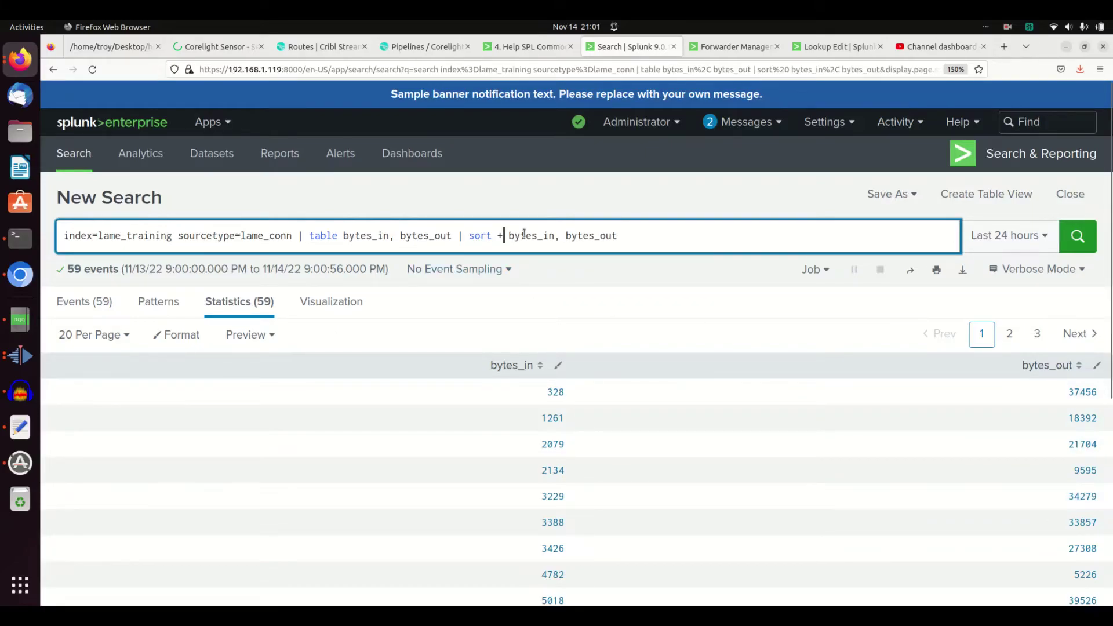
pyautogui.press('Right')
pyautogui.press('Right')
pyautogui.press('Right')
pyautogui.press('Right')
pyautogui.press('Right')
pyautogui.press('Right')
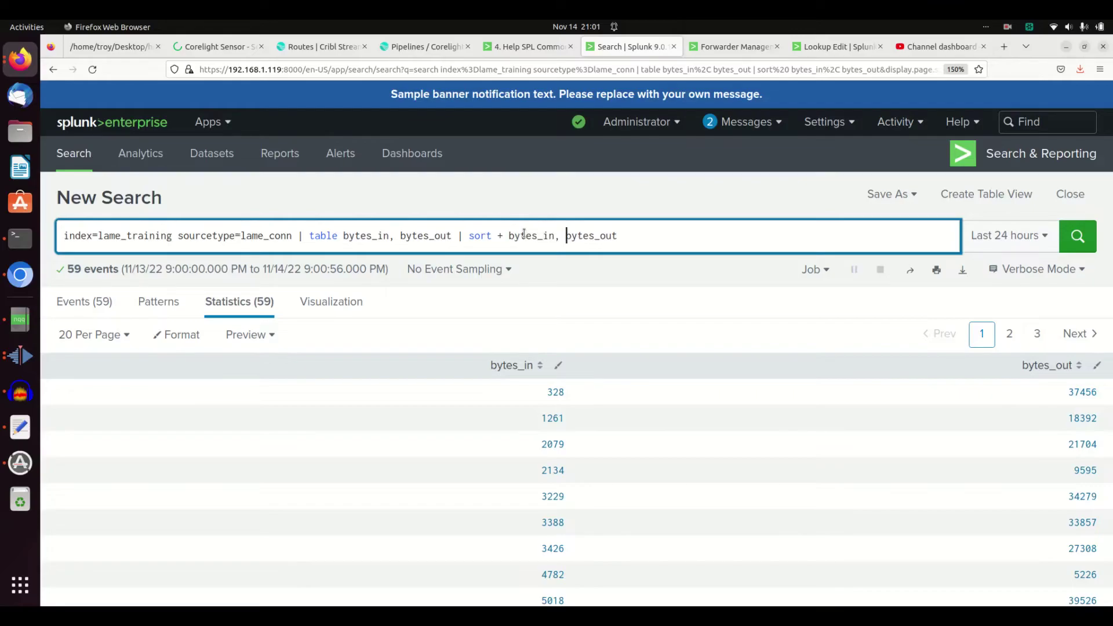
pyautogui.press('Left')
pyautogui.write('-')
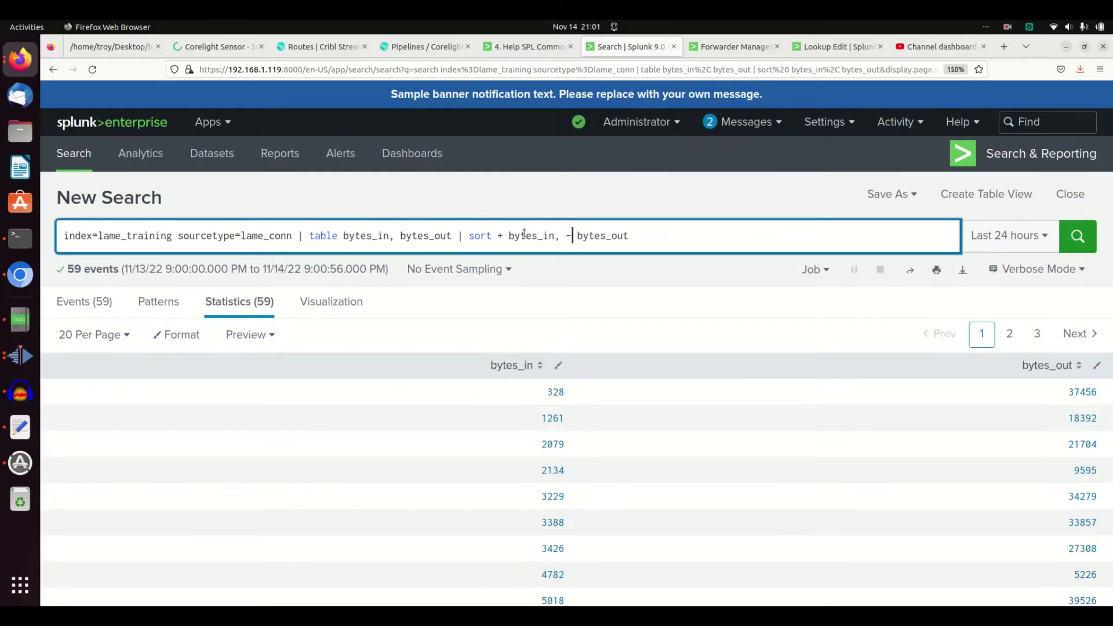